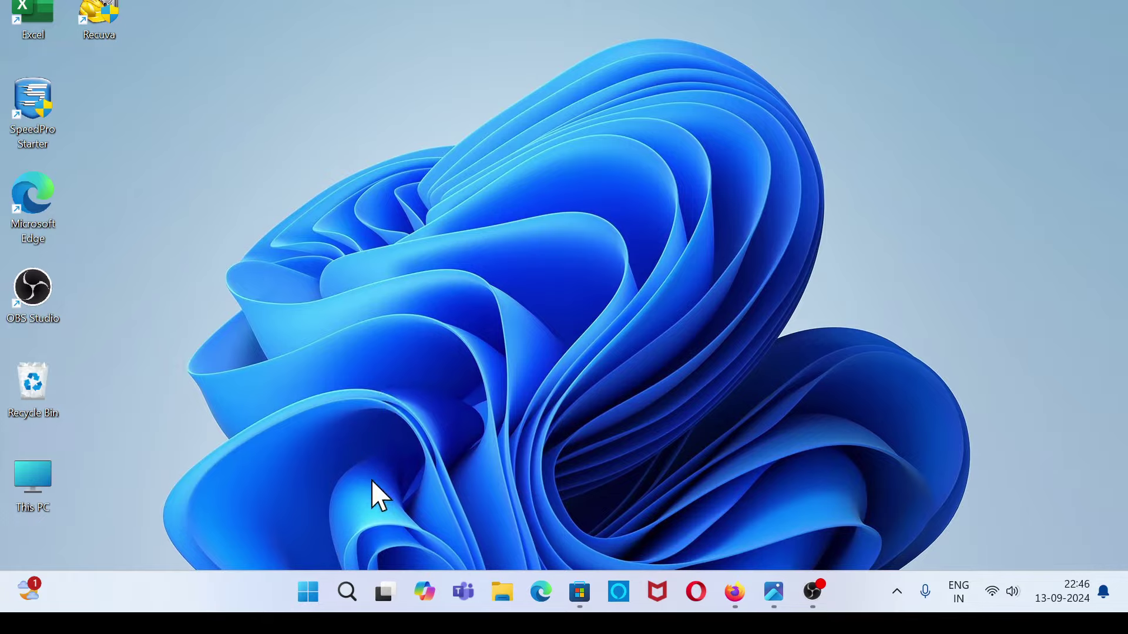
# Open the Language & region page under Time & language in Windows Settings
pyautogui.click(313, 589)
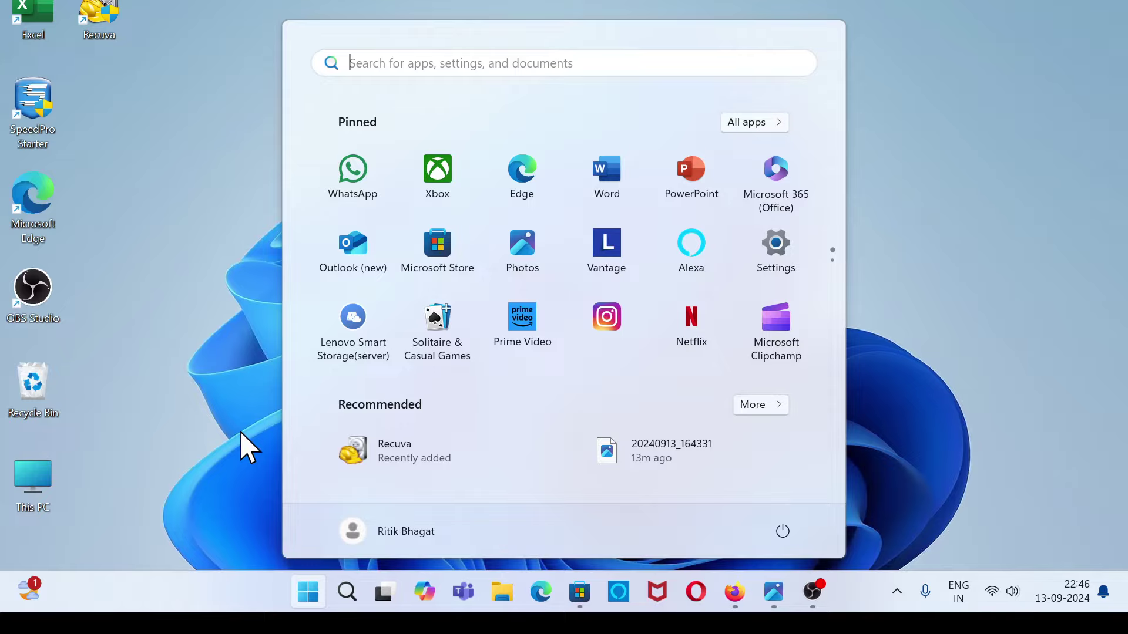
pyautogui.click(785, 254)
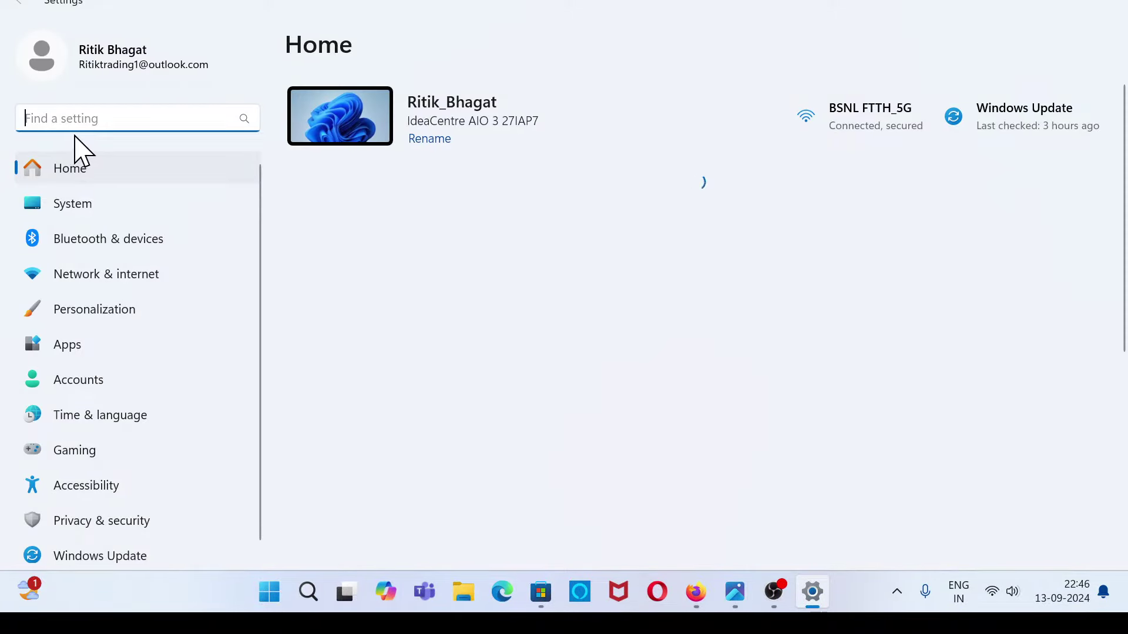
pyautogui.click(96, 422)
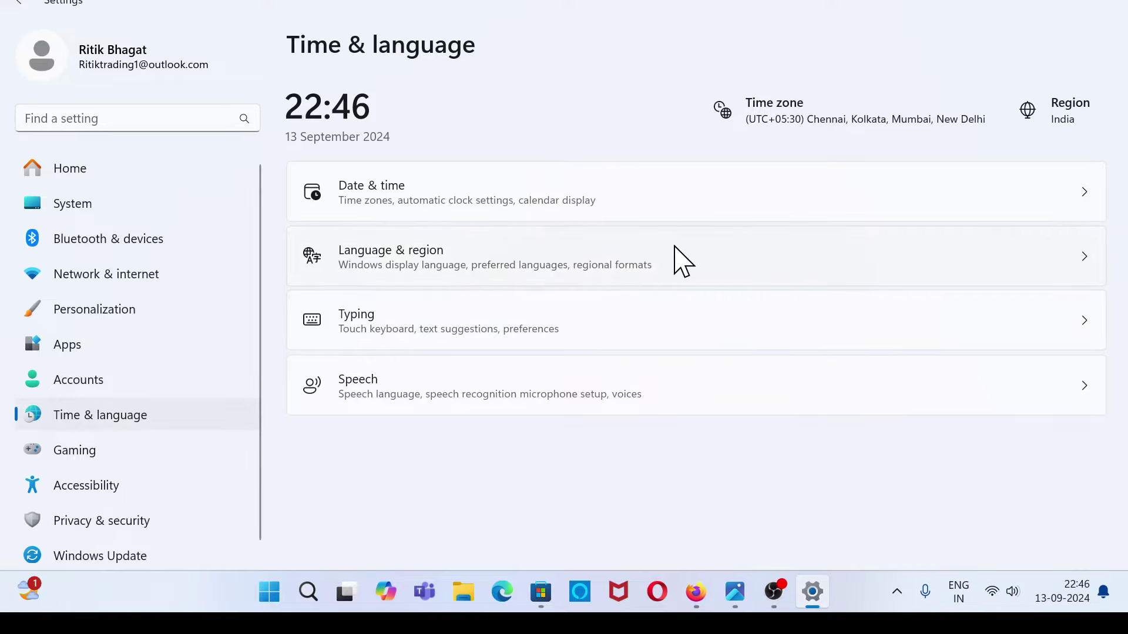
pyautogui.click(649, 269)
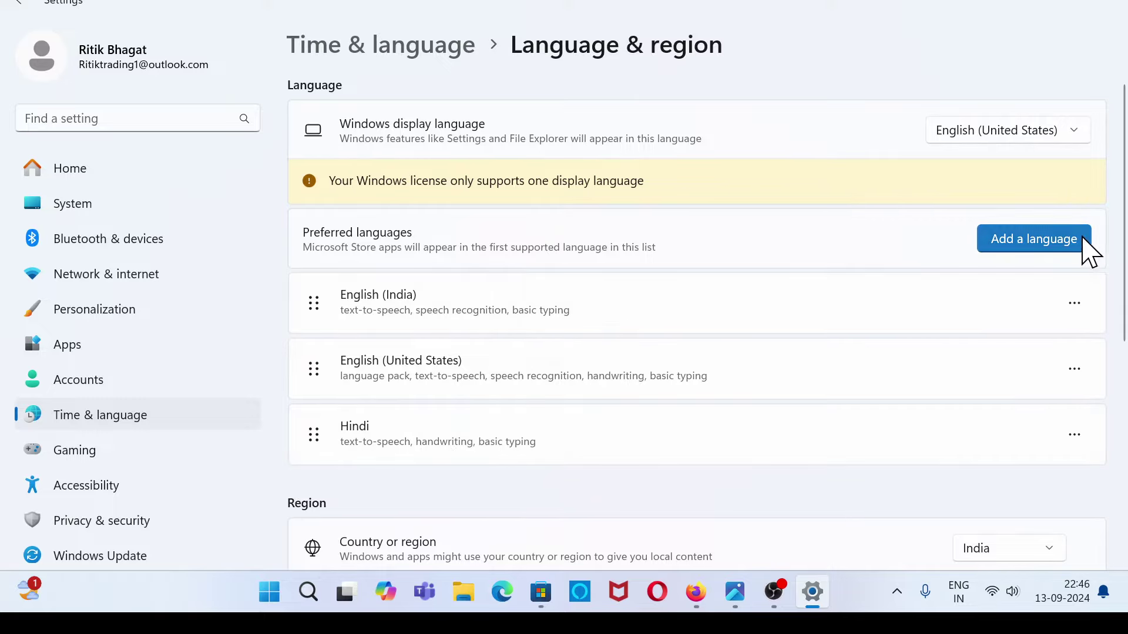
# Add Gujarati as a preferred language, searching for "guj", and install its required language features
pyautogui.click(1040, 241)
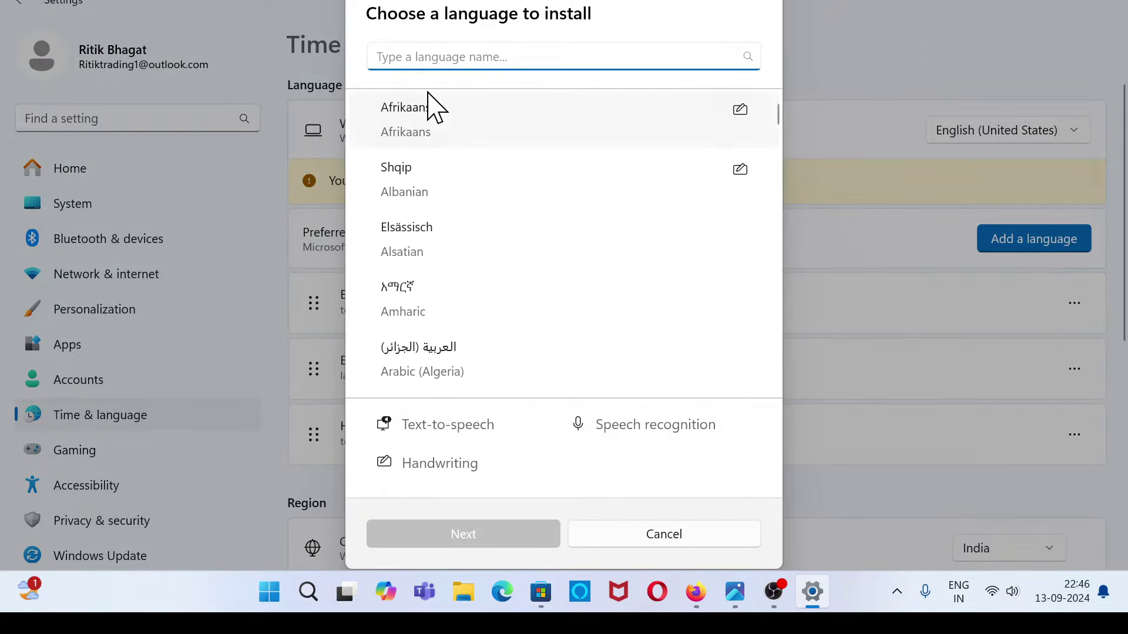
pyautogui.write('guj')
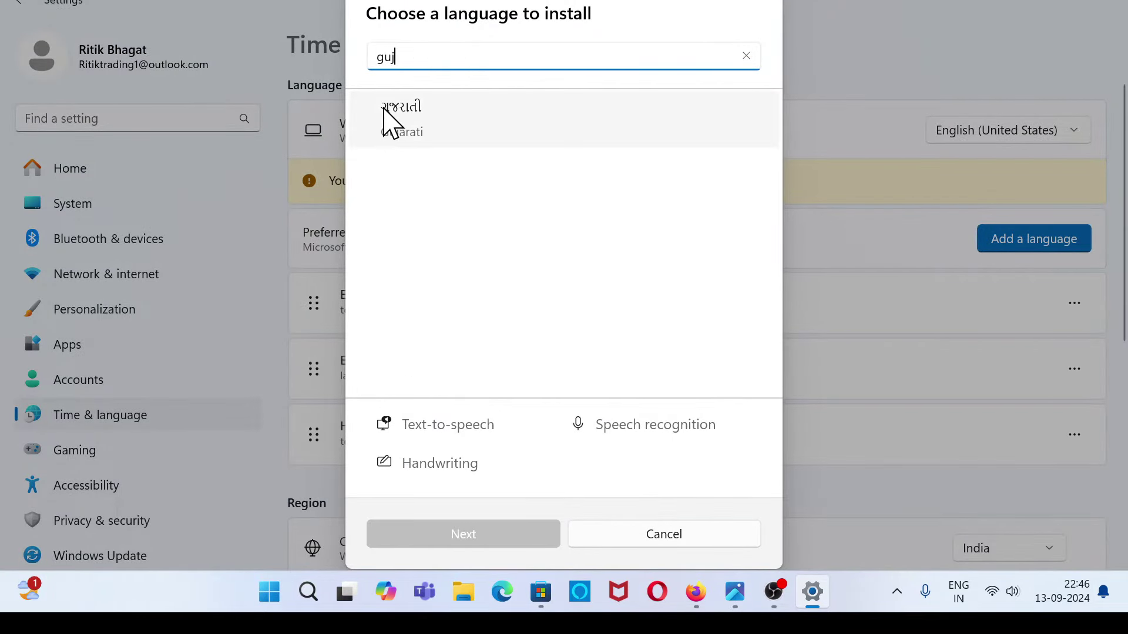
pyautogui.click(429, 124)
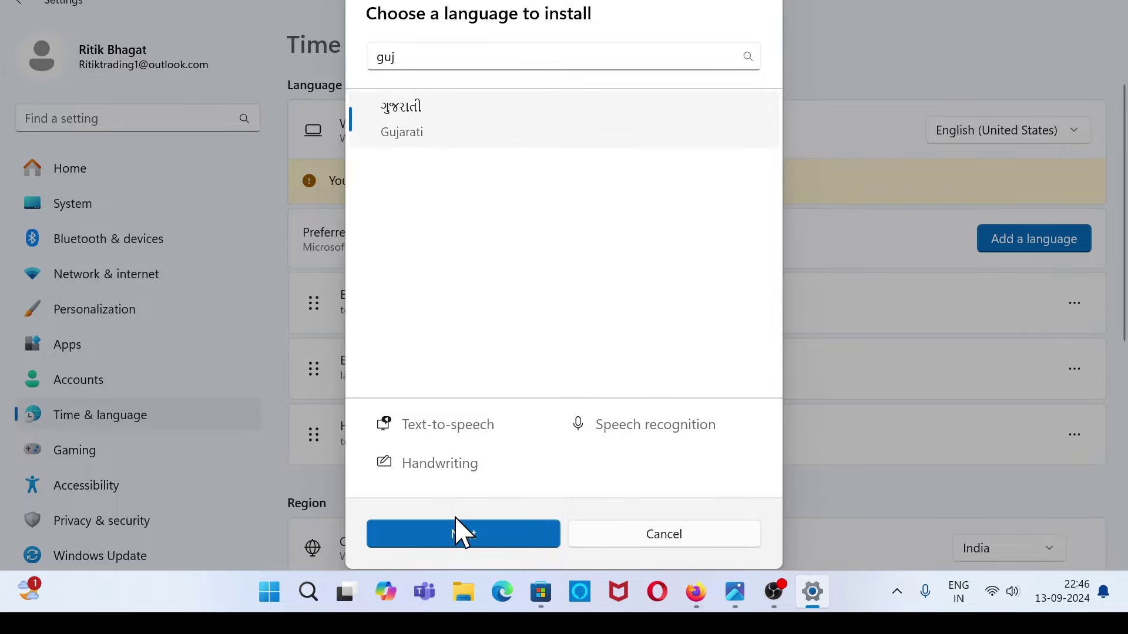
pyautogui.click(458, 532)
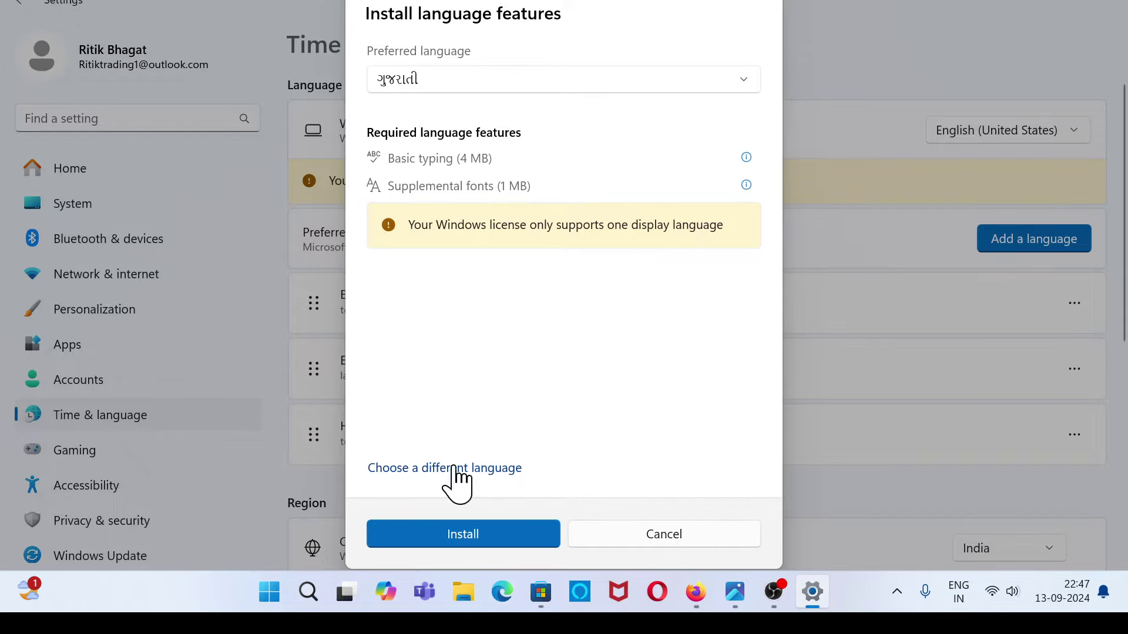
pyautogui.click(432, 537)
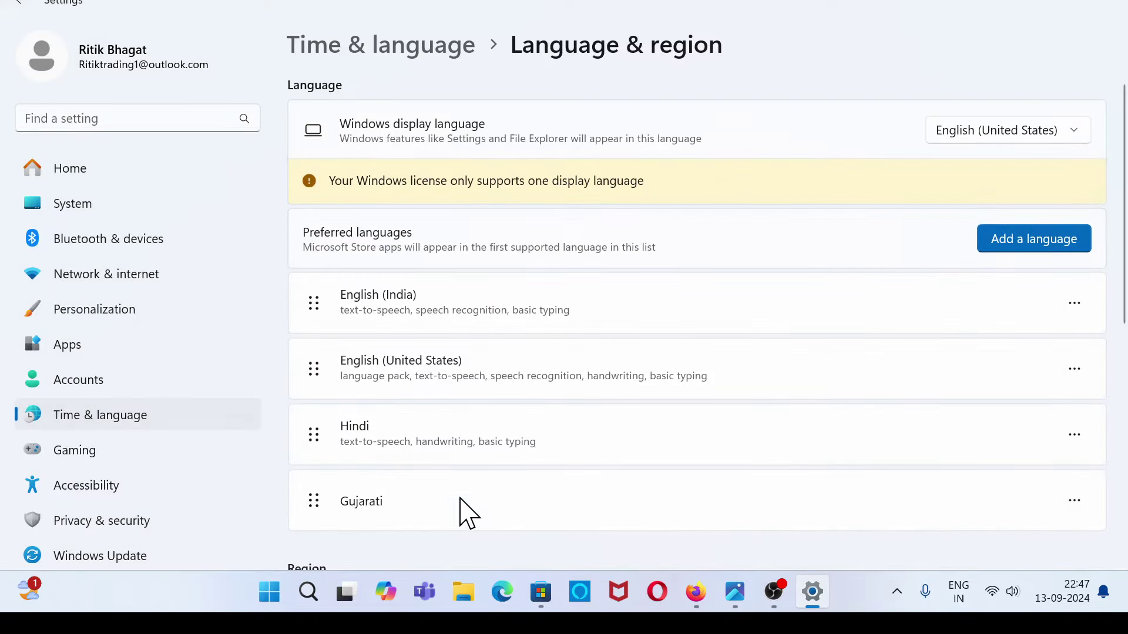
# Expand the Gujarati entry in the preferred languages and open its language options
pyautogui.scroll(-3, 503, 460)
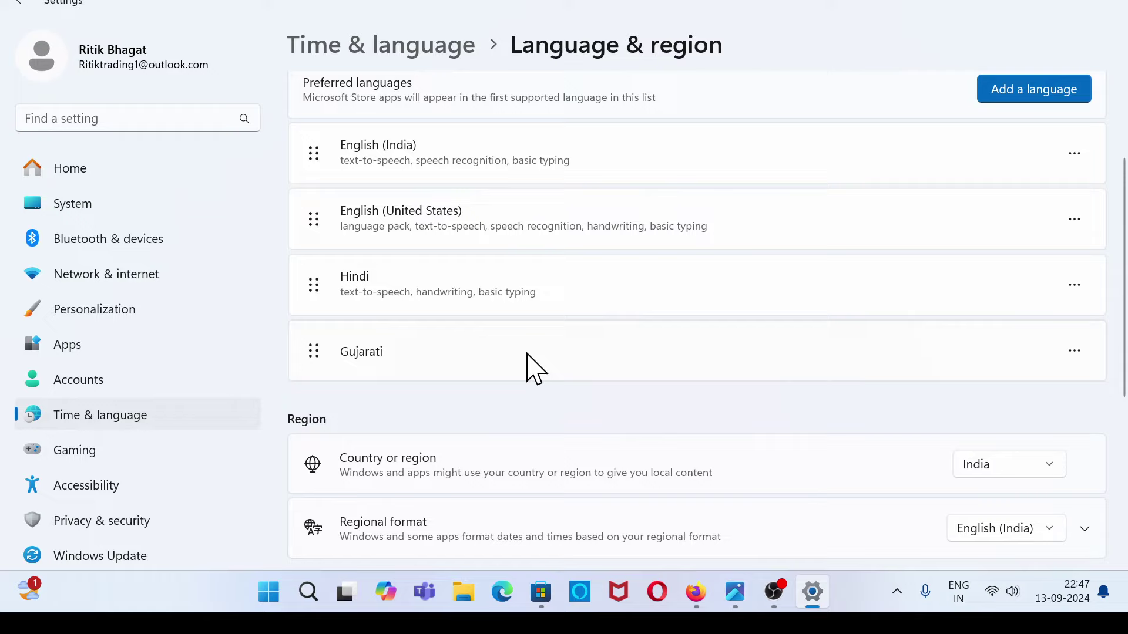
pyautogui.click(1085, 354)
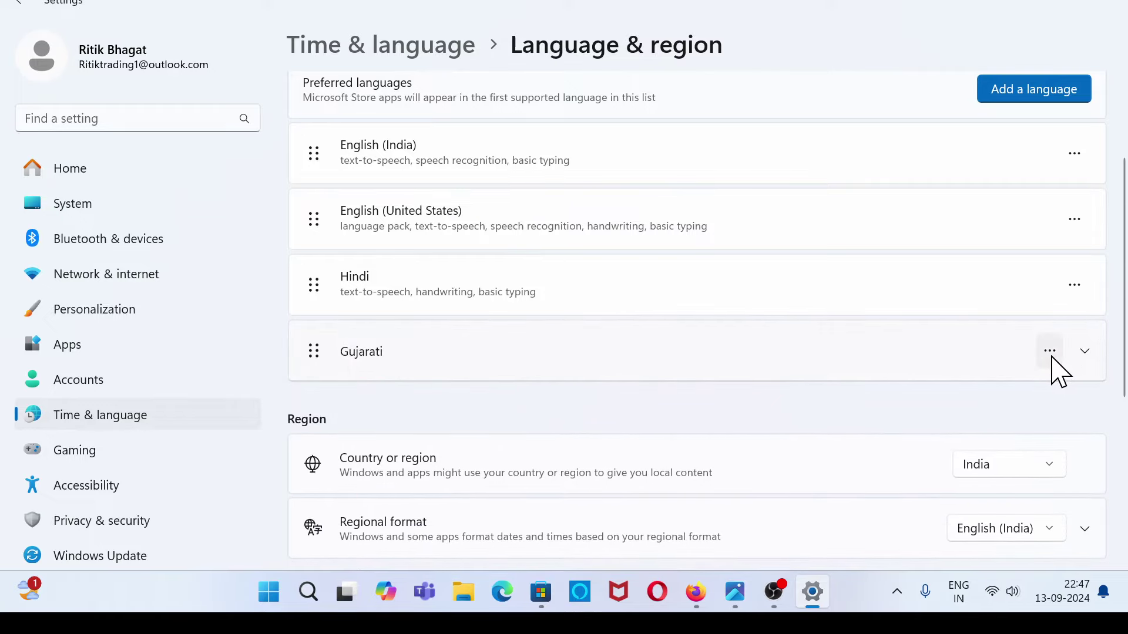
pyautogui.click(1084, 355)
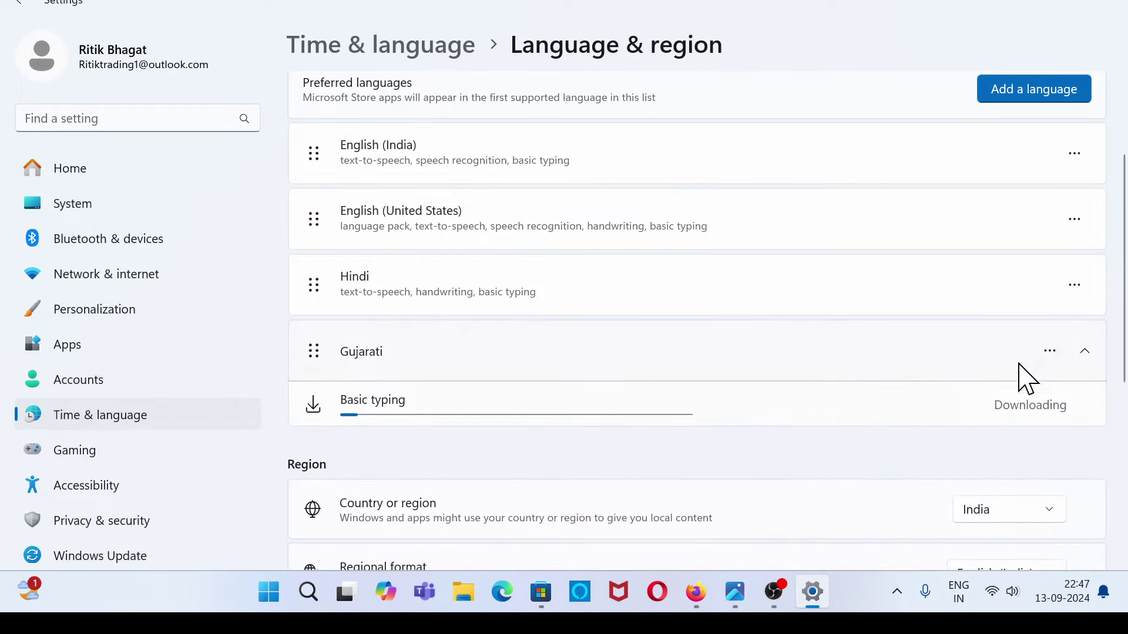
pyautogui.click(1050, 351)
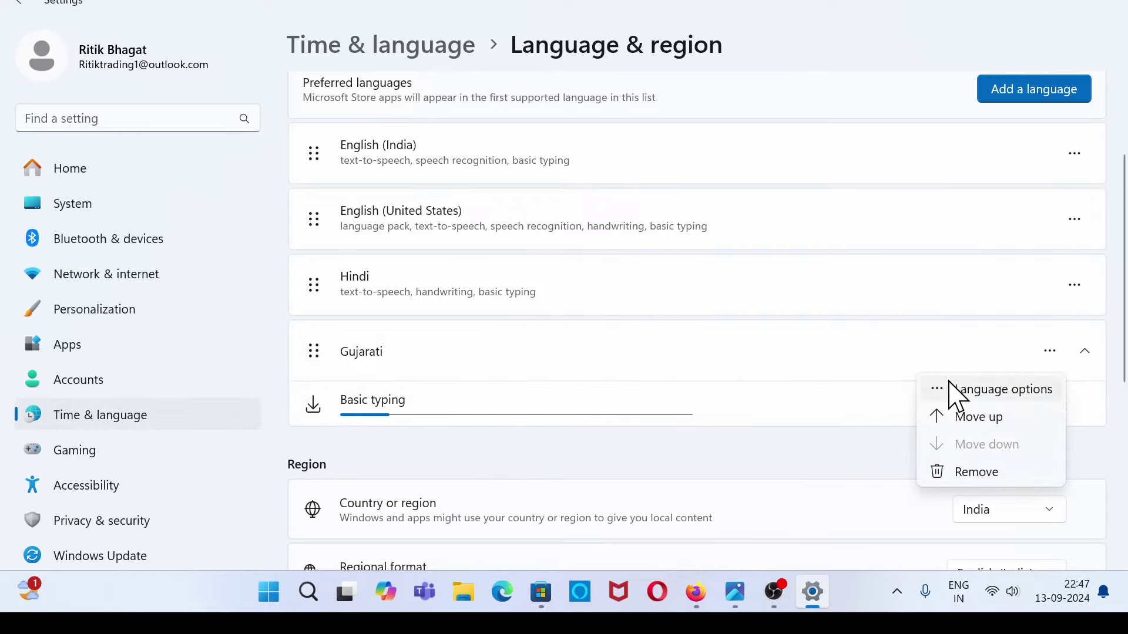
pyautogui.click(981, 391)
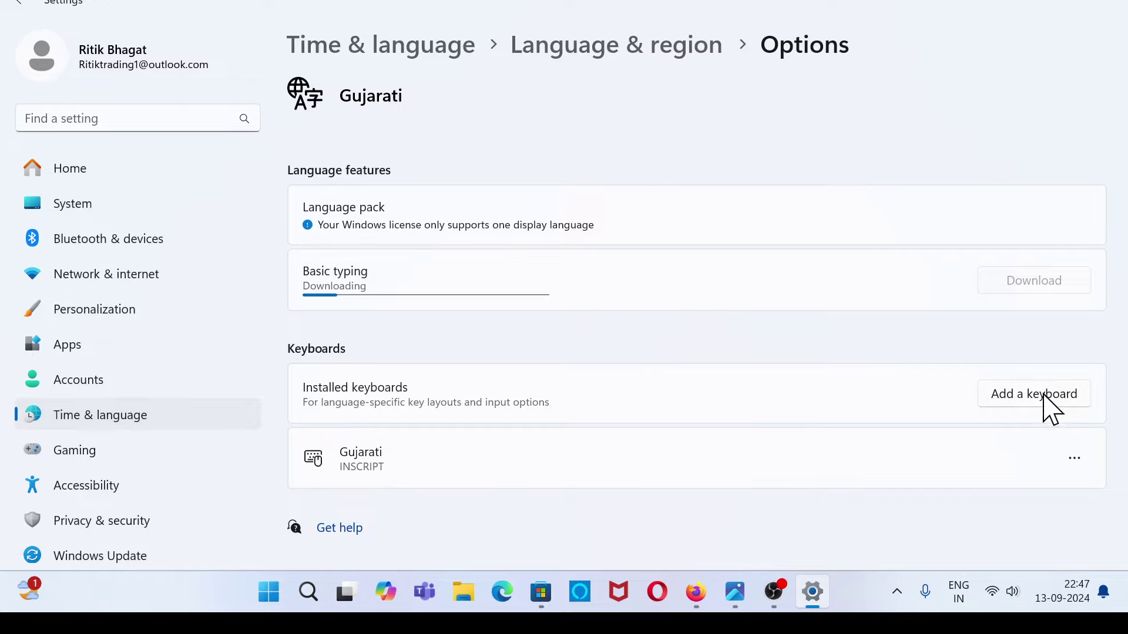
# Add the Gujarati Phonetic keyboard and remove the Gujarati INSCRIPT keyboard from the installed keyboards
pyautogui.click(1044, 394)
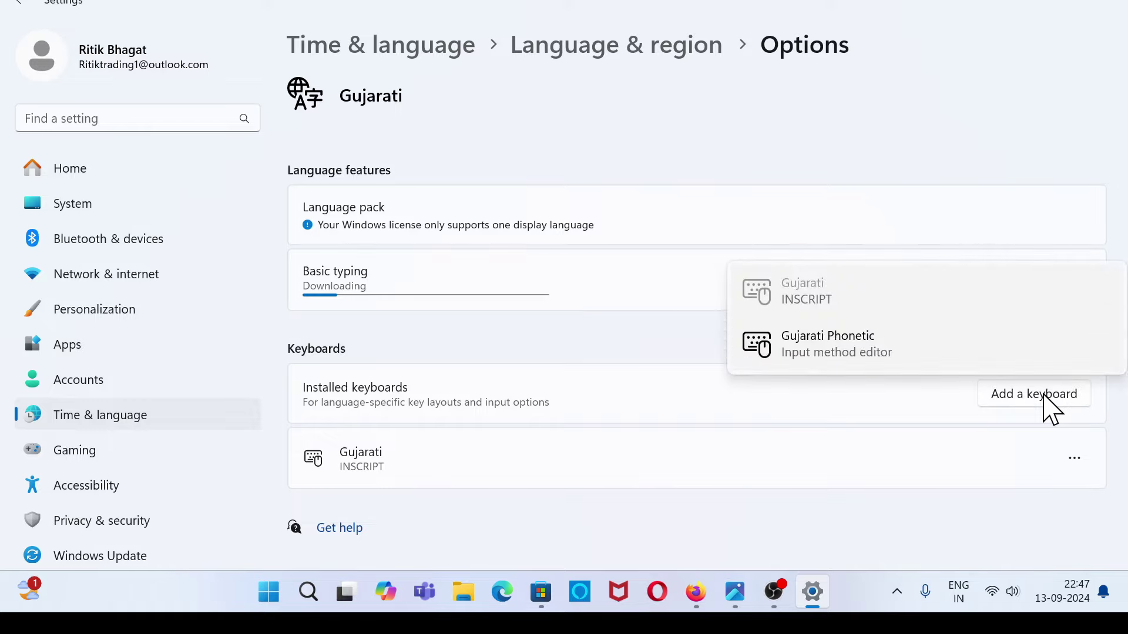
pyautogui.click(869, 353)
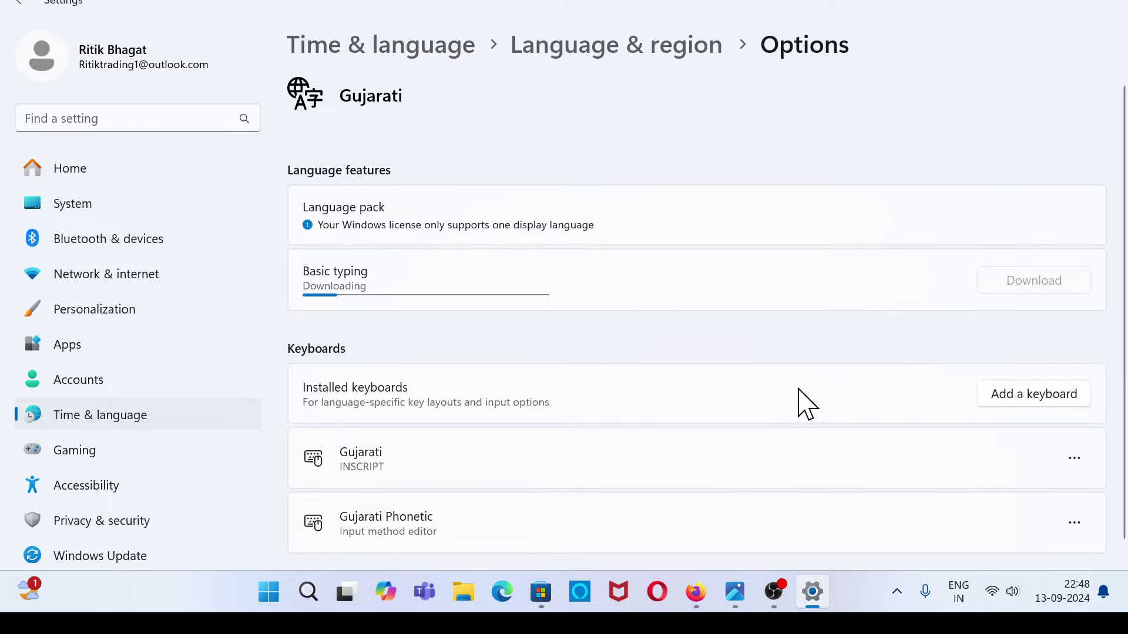
pyautogui.scroll(-1, 806, 405)
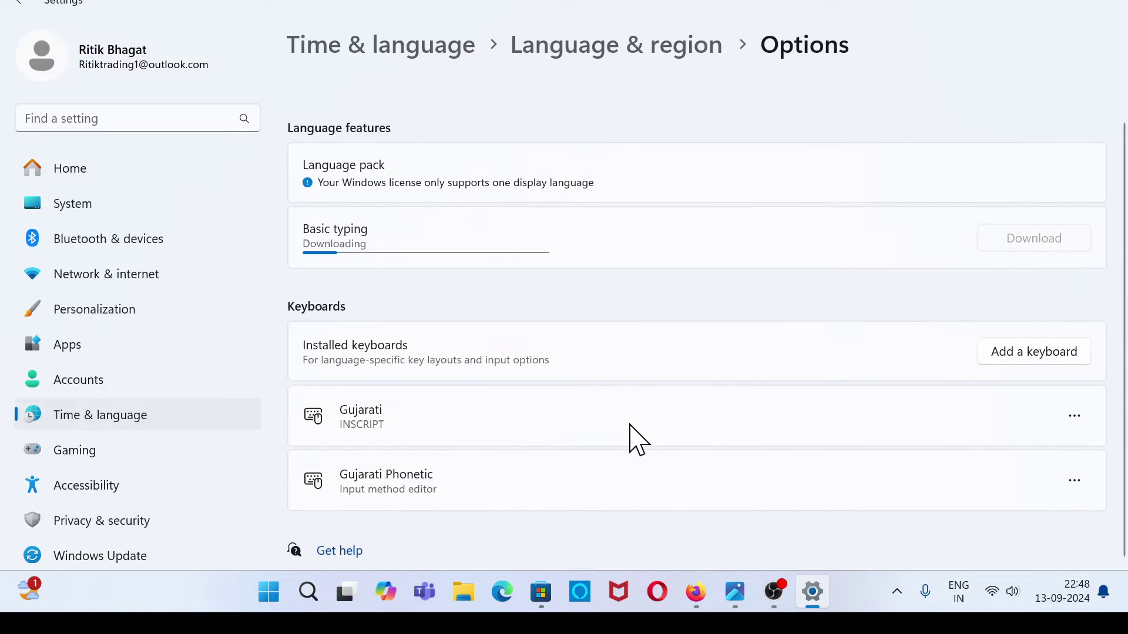
pyautogui.click(1073, 417)
pyautogui.click(1045, 458)
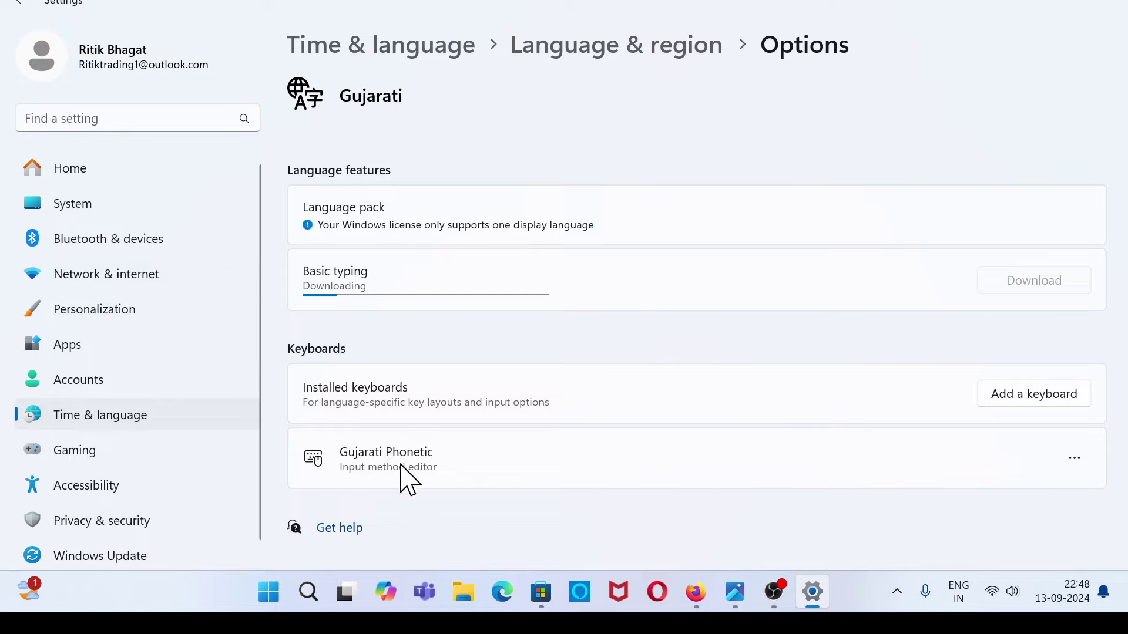
# Override the default input method with Gujarati - Gujarati Phonetic in the advanced keyboard settings under Typing
pyautogui.click(15, 3)
pyautogui.click(15, 3)
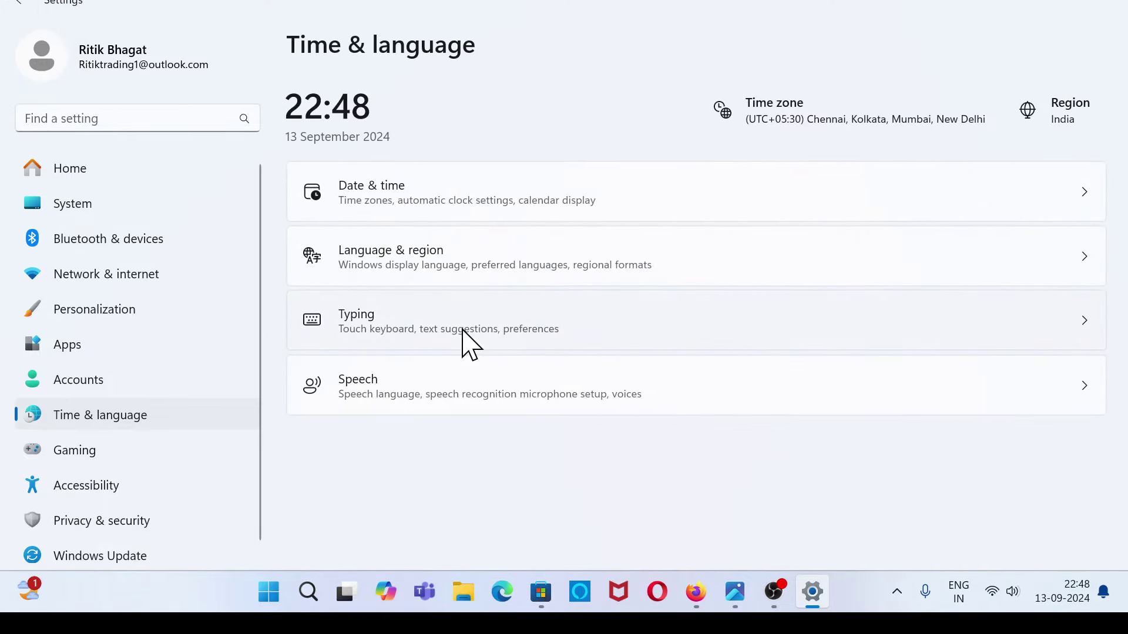
pyautogui.click(469, 345)
pyautogui.scroll(-3, 473, 376)
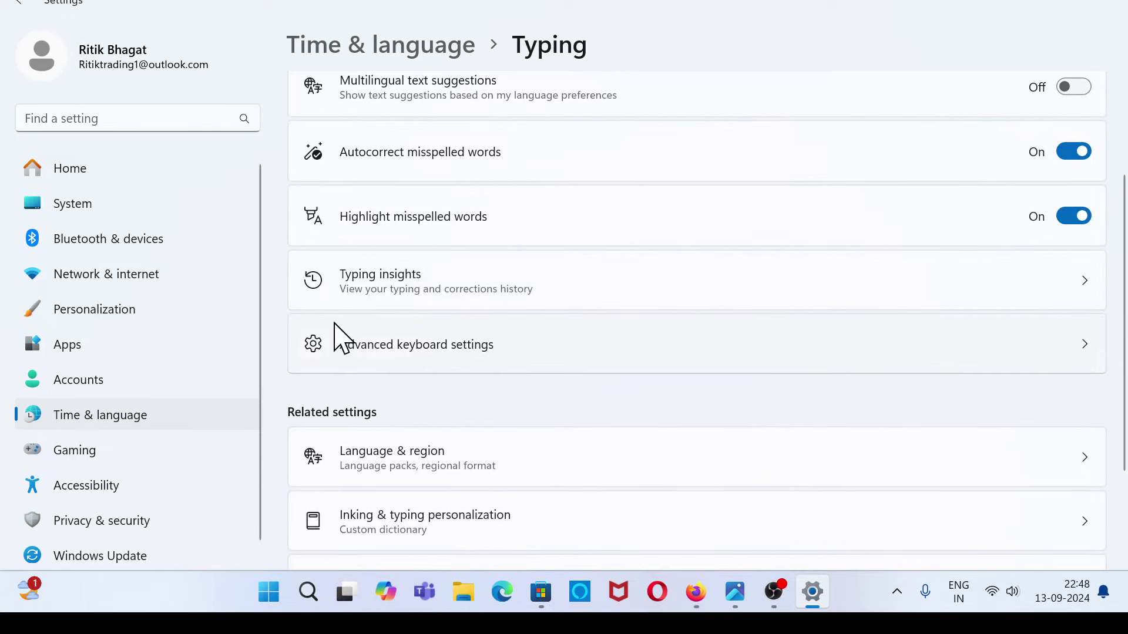
pyautogui.click(474, 367)
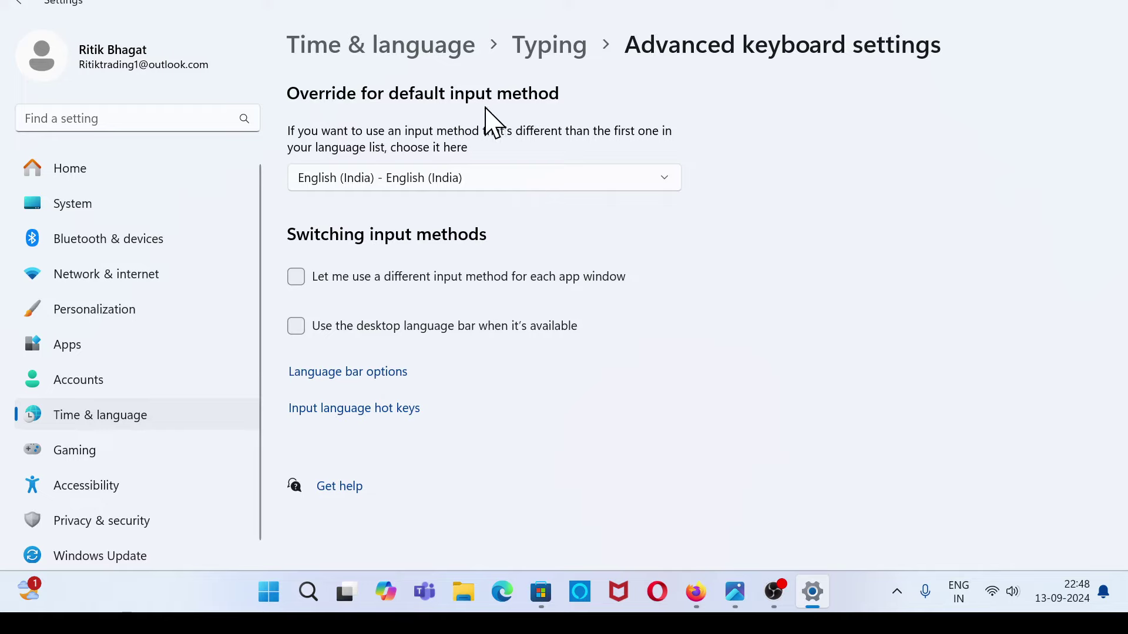
pyautogui.click(510, 181)
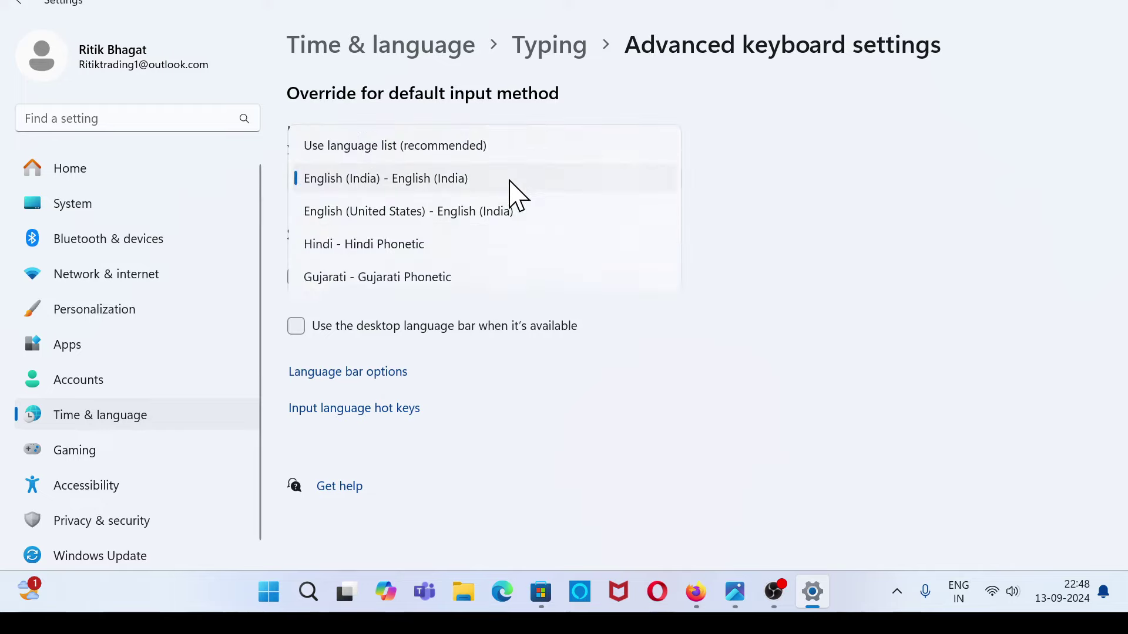
pyautogui.click(376, 288)
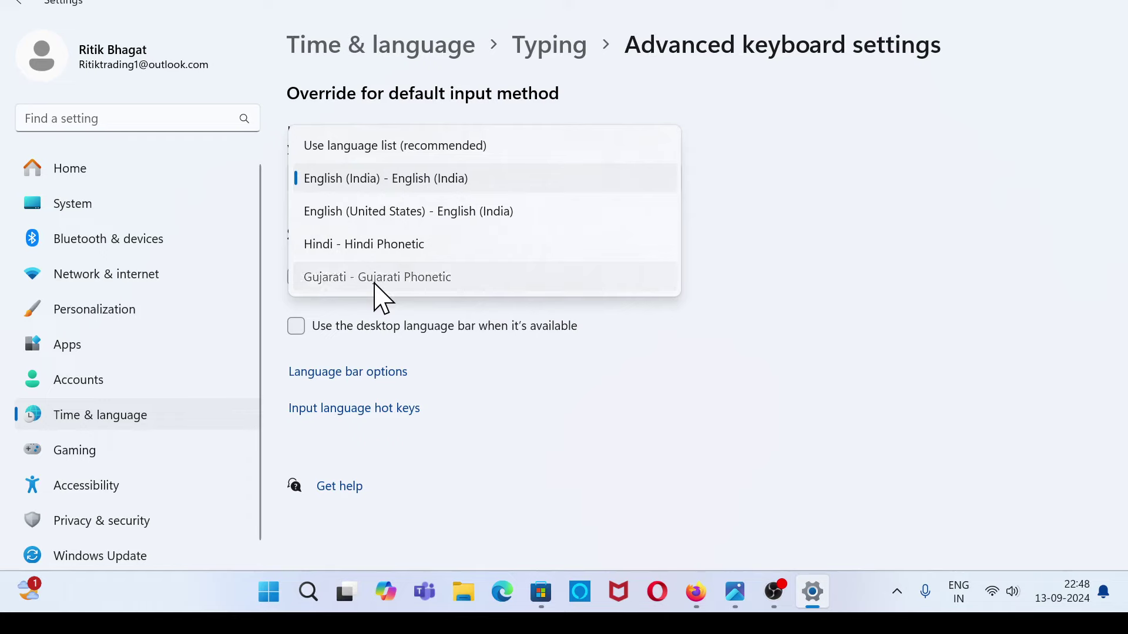
pyautogui.click(83, 122)
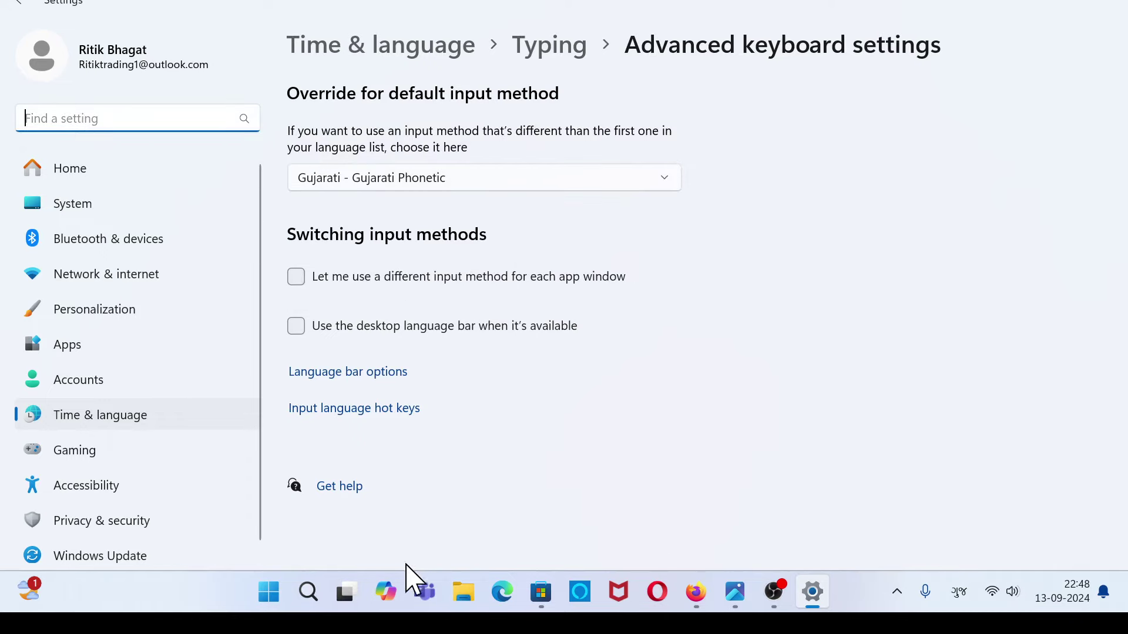
# Open Notepad and replace the existing text with a first name to test Gujarati input
pyautogui.click(316, 593)
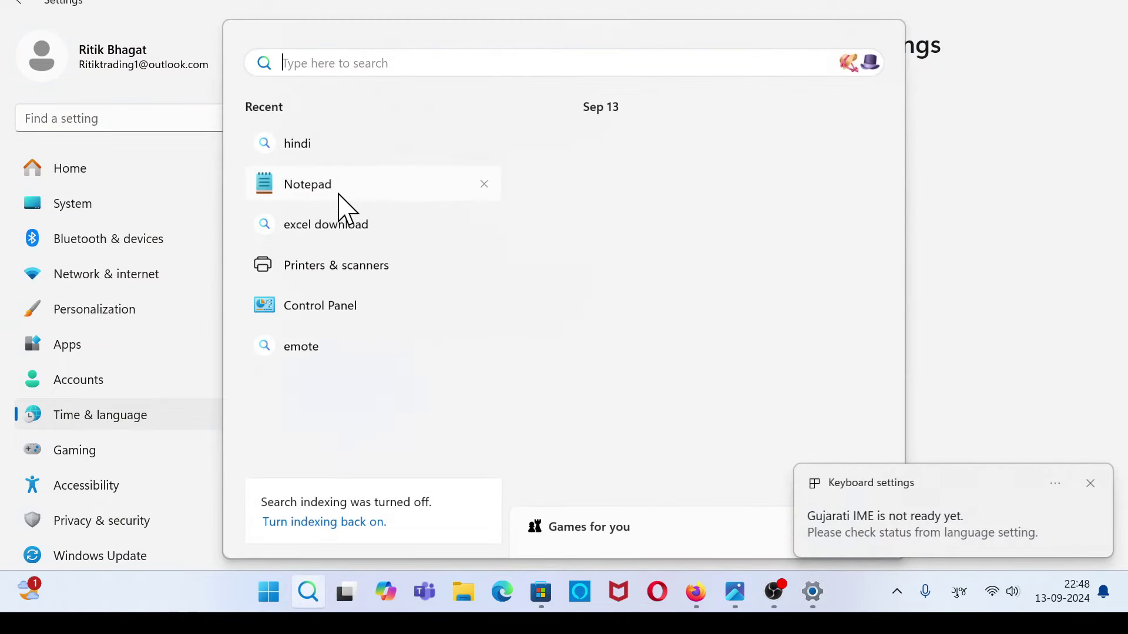
pyautogui.click(342, 206)
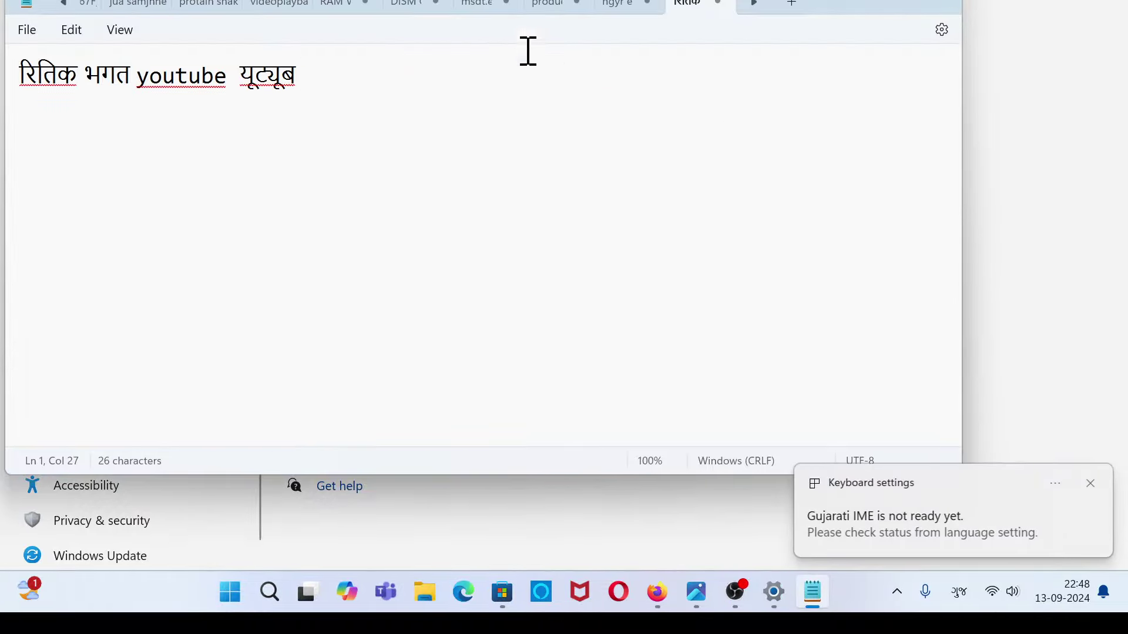
pyautogui.moveTo(311, 88); pyautogui.dragTo(25, 95)
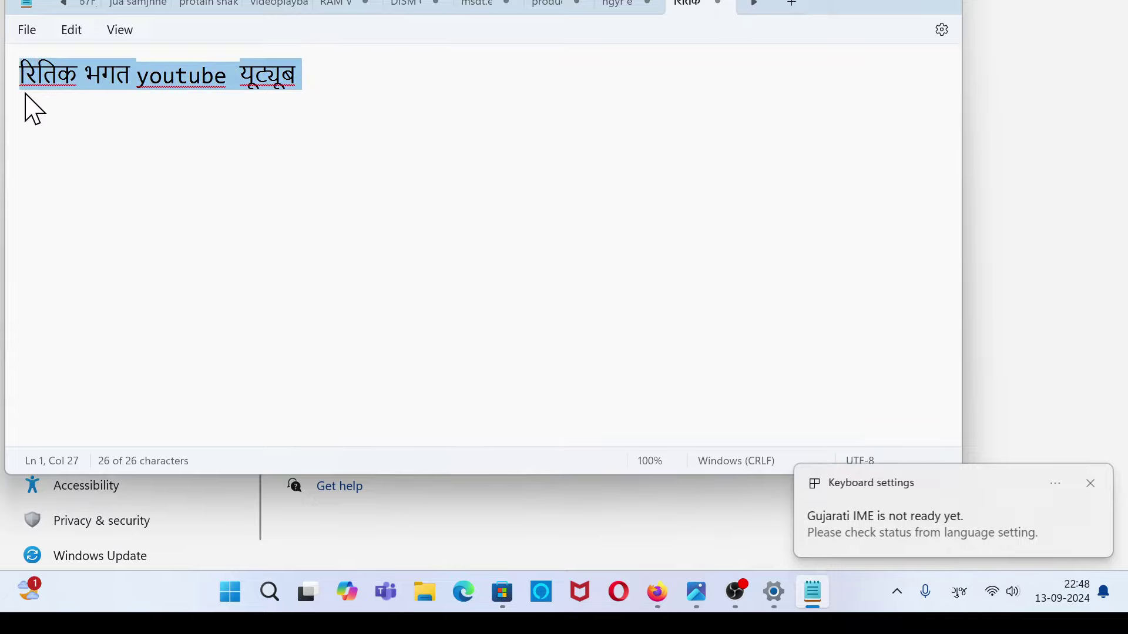
pyautogui.press('BackSpace')
pyautogui.write('r')
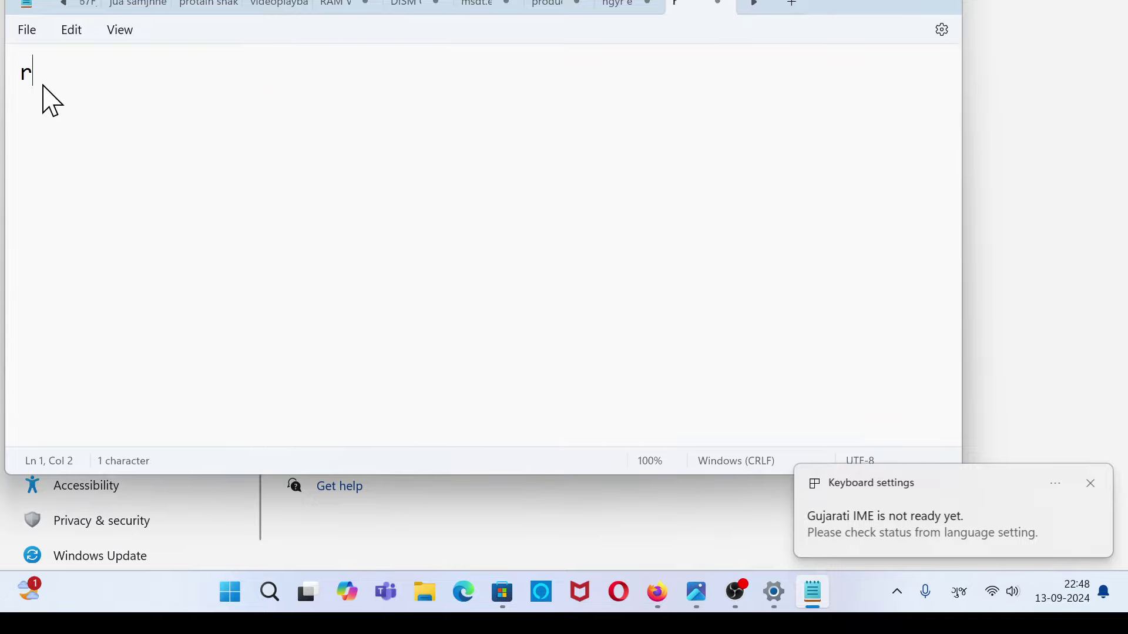
pyautogui.write('itik')
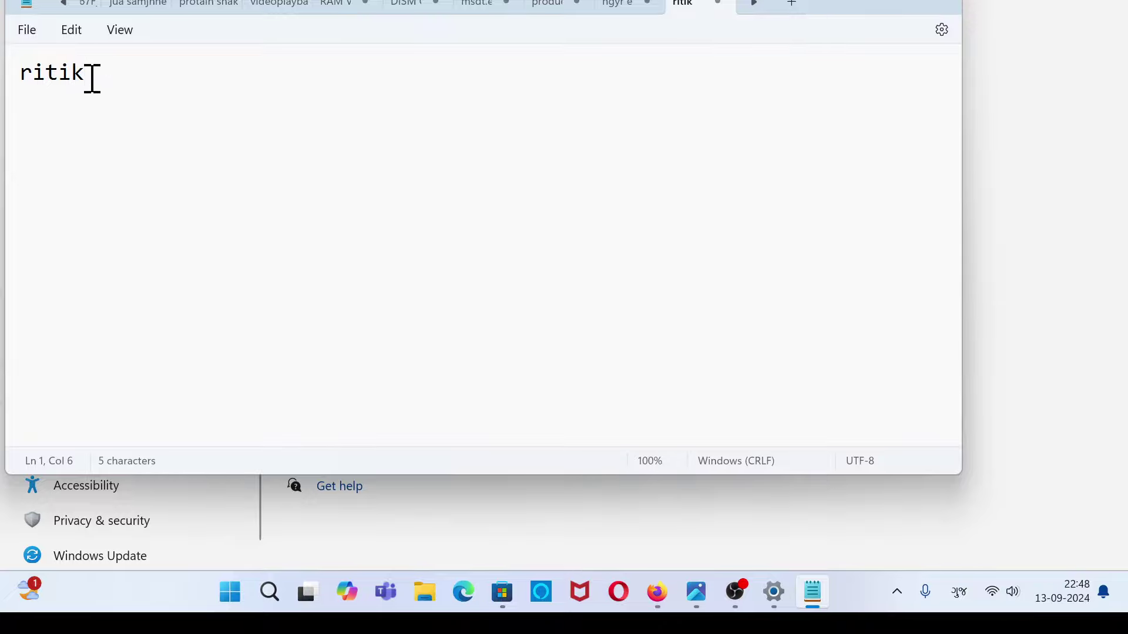
pyautogui.press('BackSpace')
# Return to Settings and check the download status of Gujarati's basic typing feature in Language & region
pyautogui.click(857, 5)
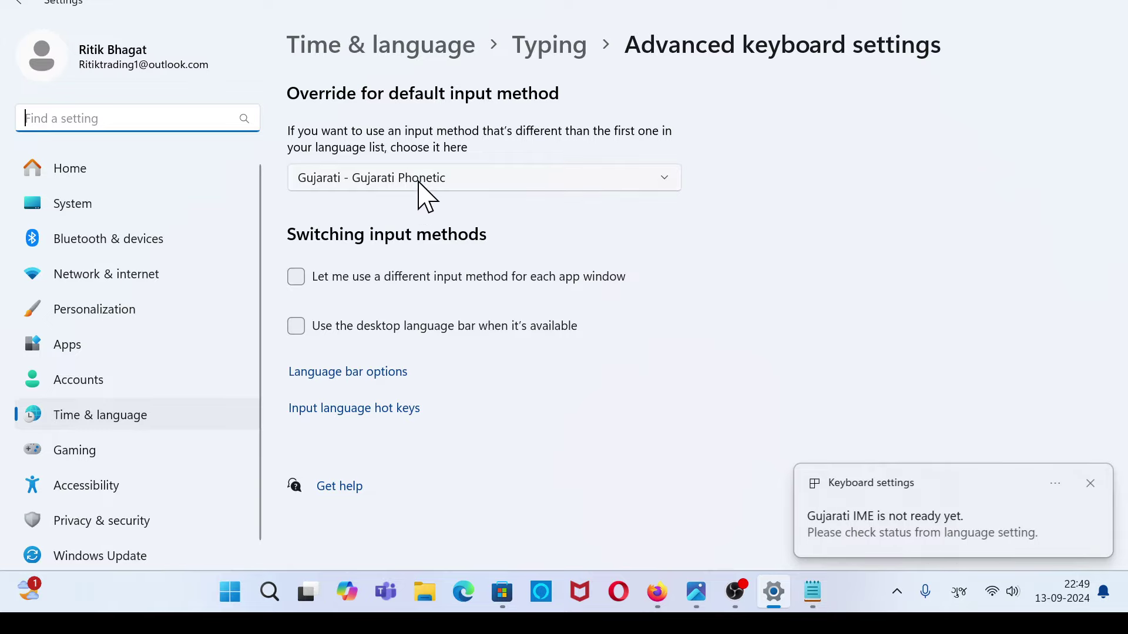
pyautogui.click(18, 3)
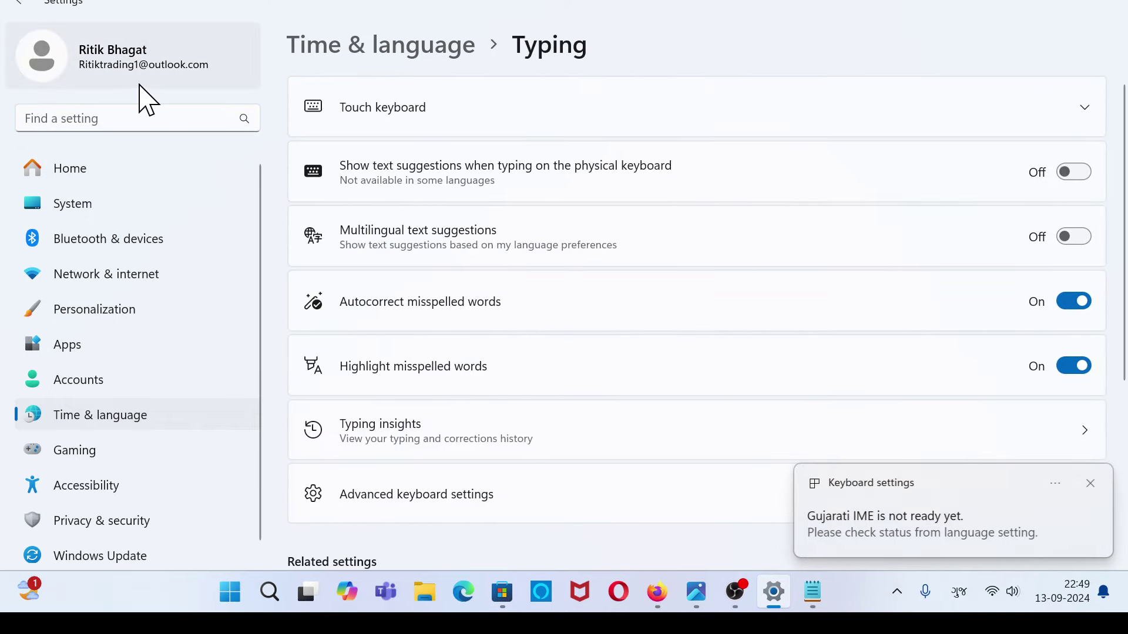
pyautogui.click(21, 3)
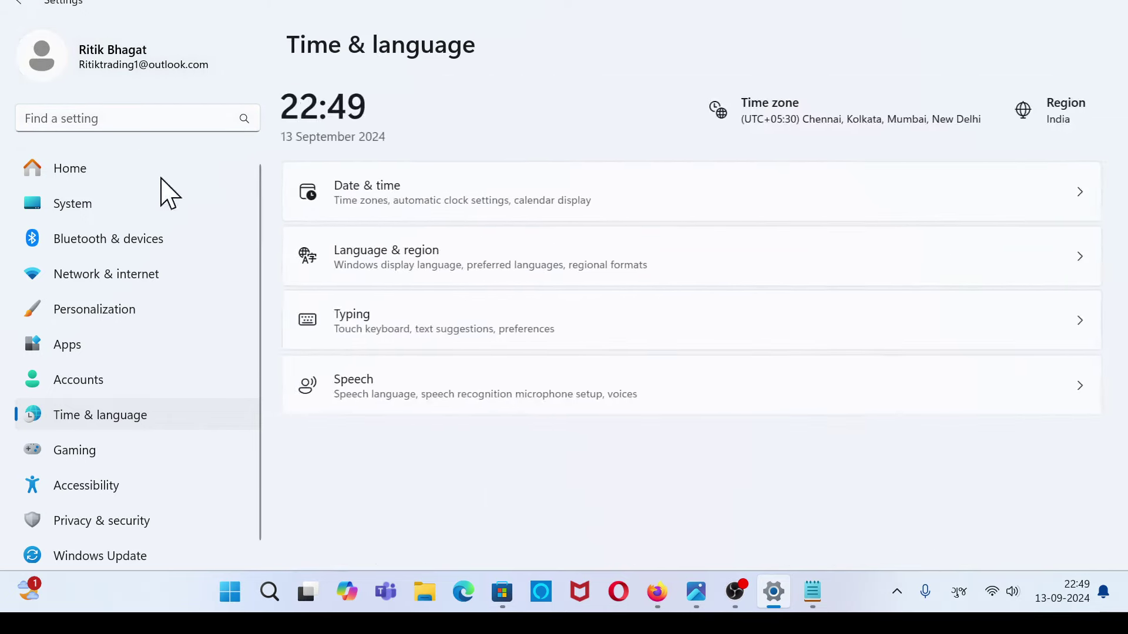
pyautogui.click(485, 254)
pyautogui.scroll(-2, 737, 393)
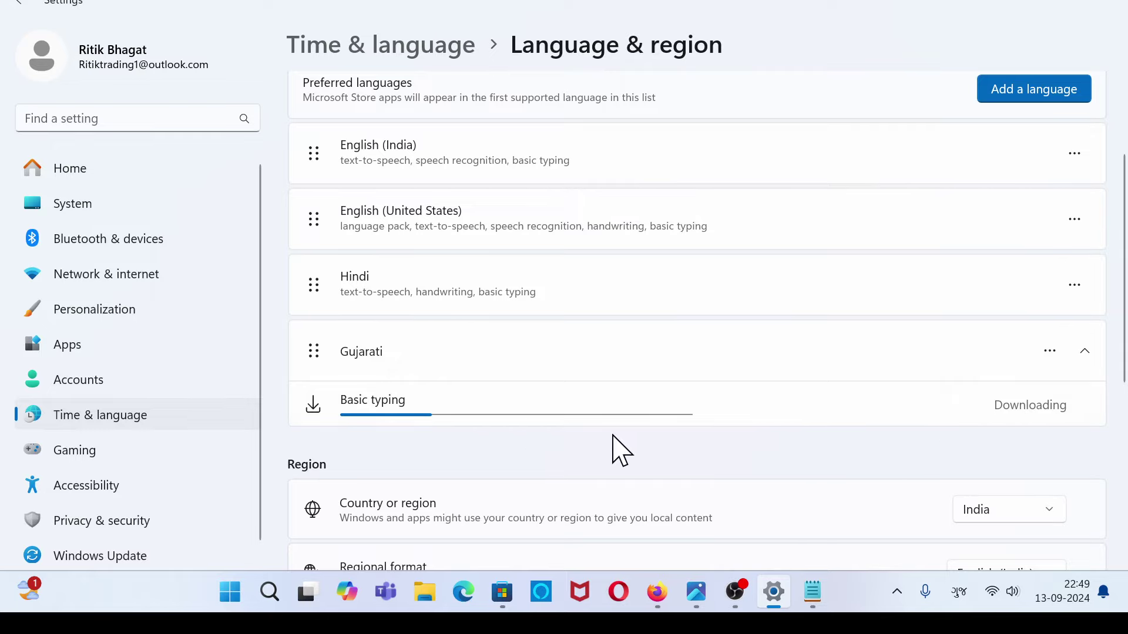
pyautogui.scroll(-2, 613, 450)
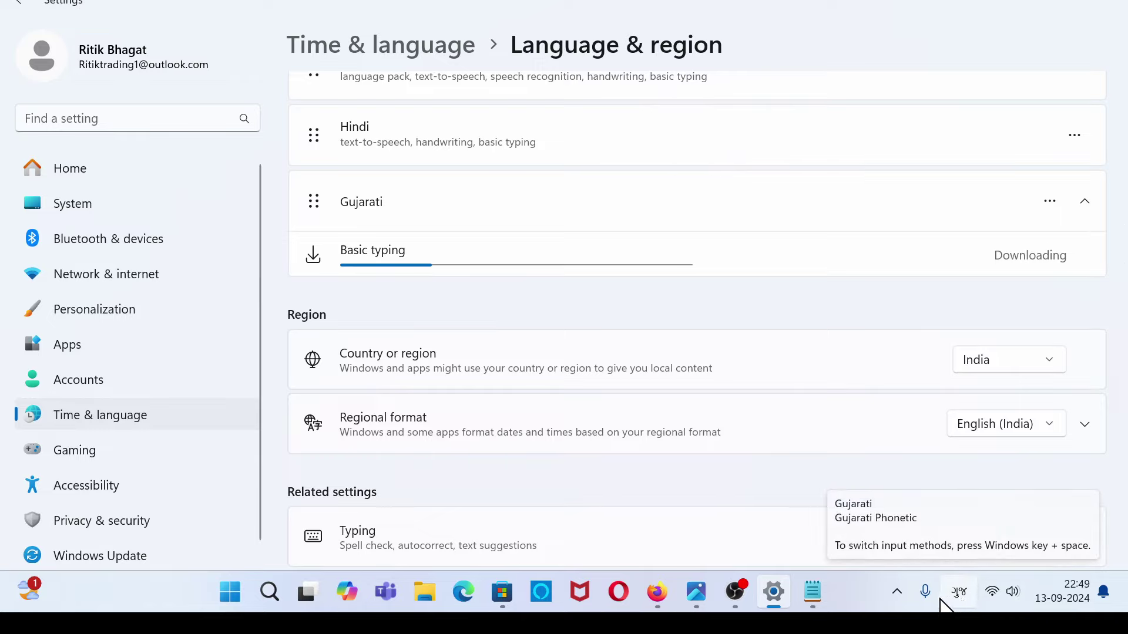
# Switch to Notepad and enter the first name again to retest Gujarati input, closing Notepad and the keyboard settings notification
pyautogui.click(812, 594)
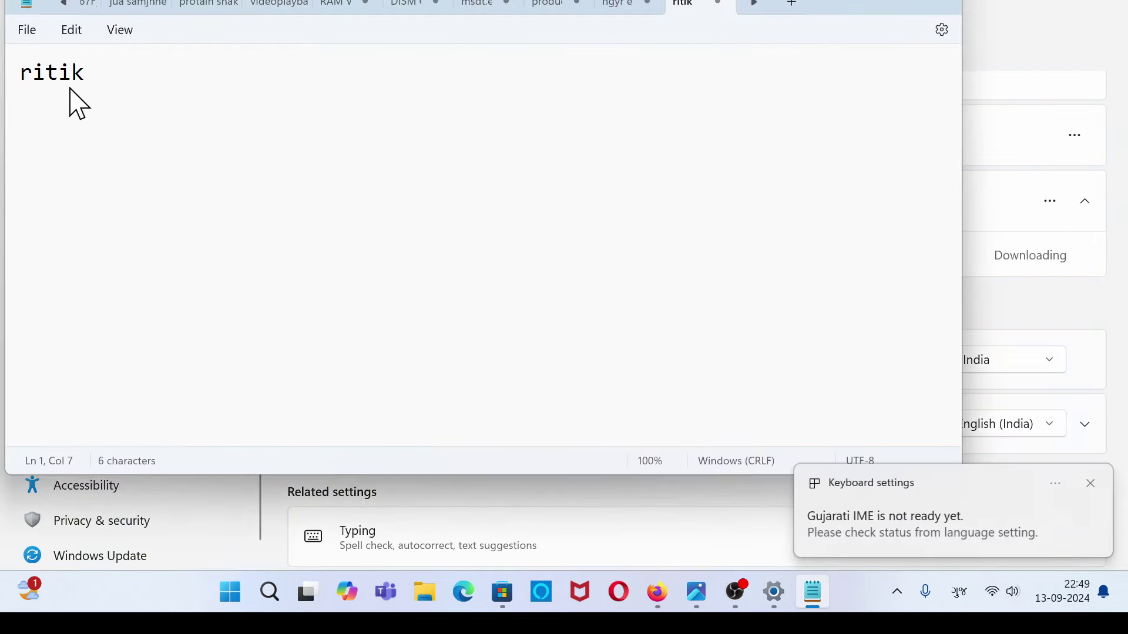
pyautogui.write('ritik')
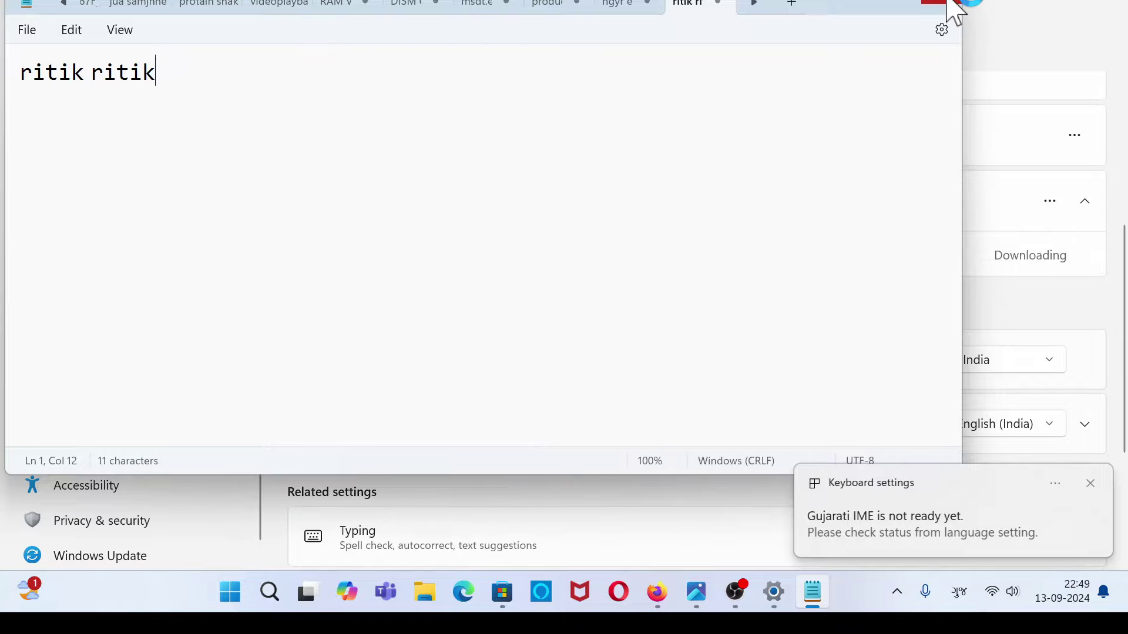
pyautogui.click(943, 4)
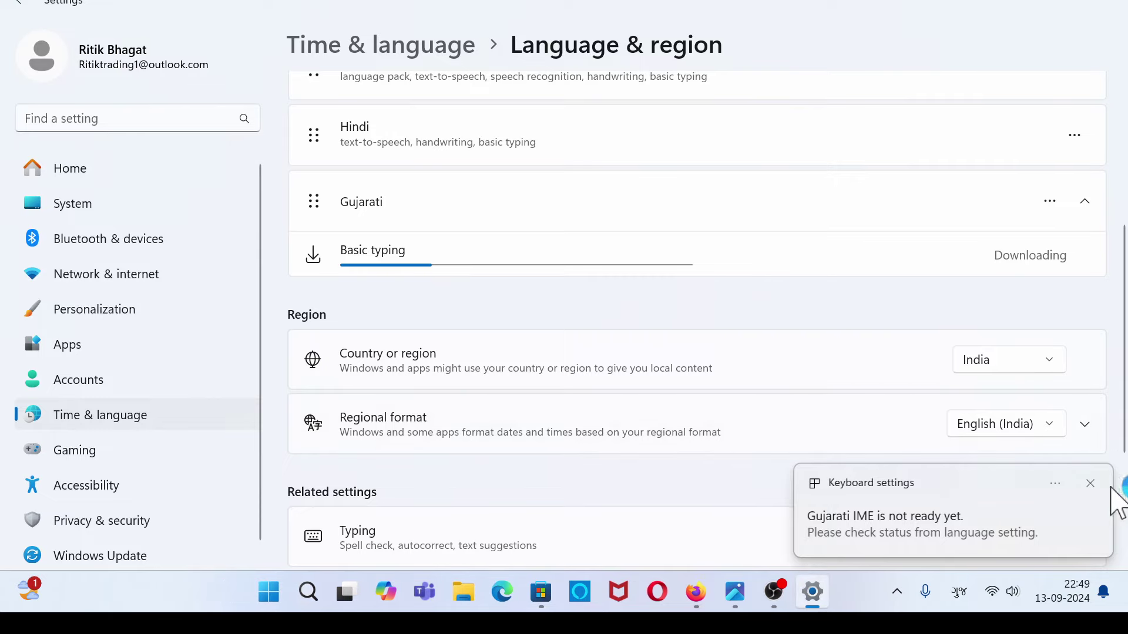
pyautogui.click(1090, 484)
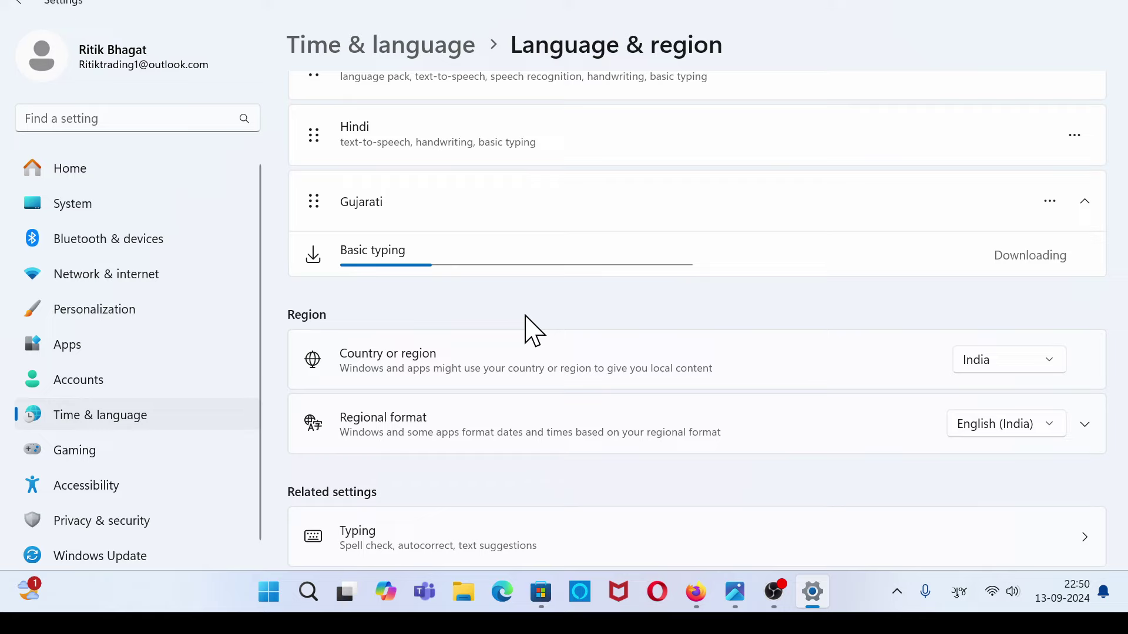
# Check Gujarati's basic typing download in the preferred languages list and dismiss the repeated keyboard settings notification
pyautogui.scroll(2, 417, 275)
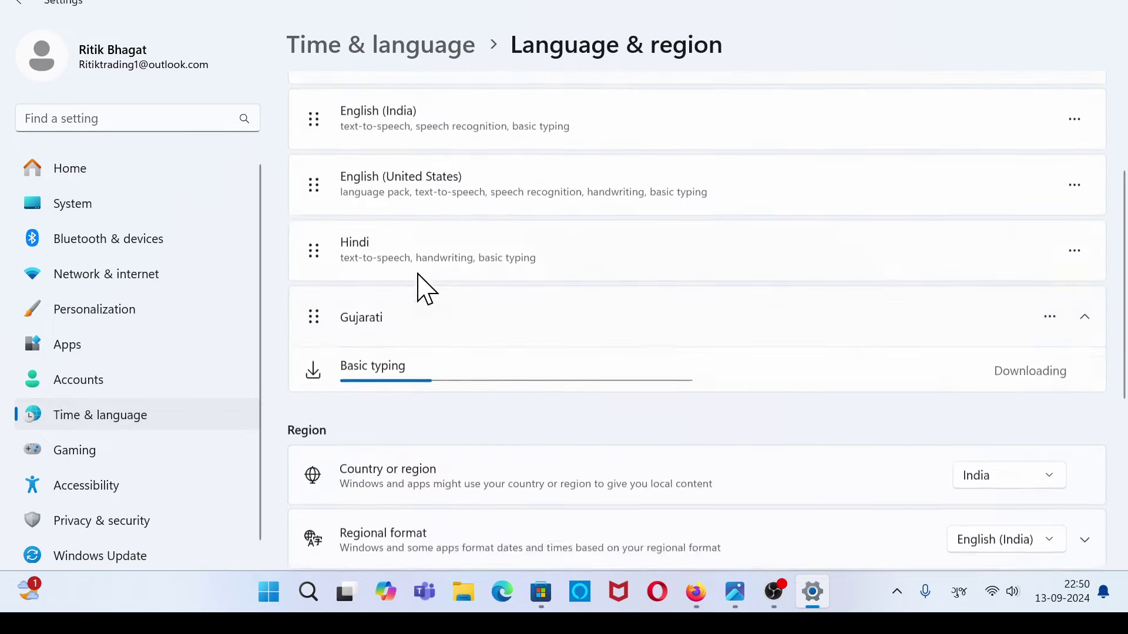
pyautogui.scroll(3, 418, 282)
pyautogui.scroll(-2, 428, 408)
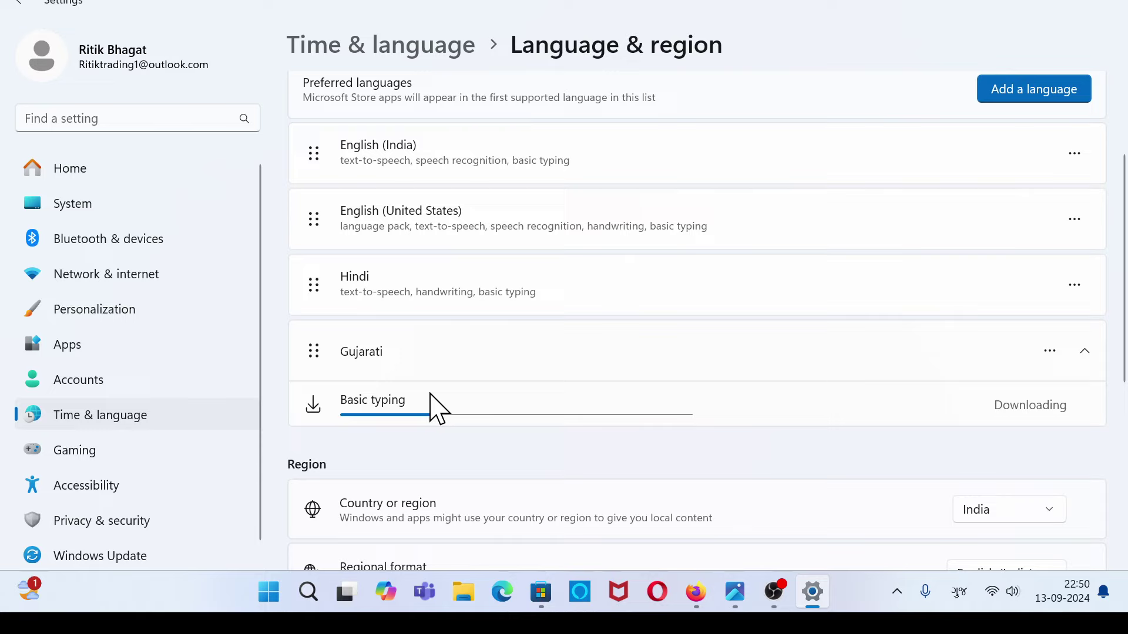
pyautogui.click(162, 125)
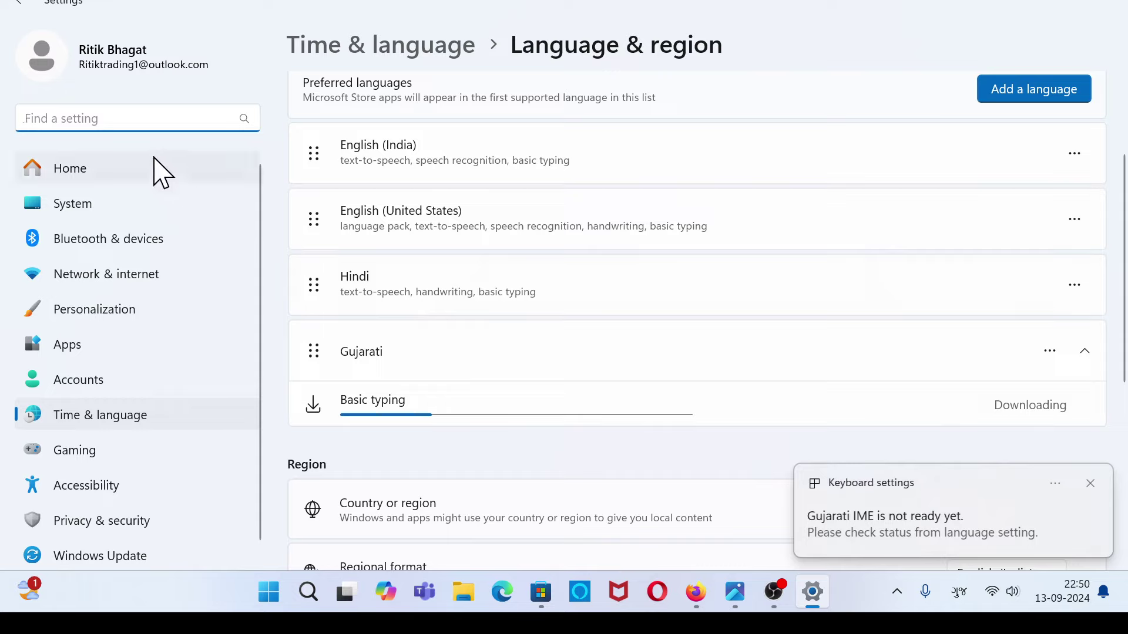
pyautogui.click(1089, 486)
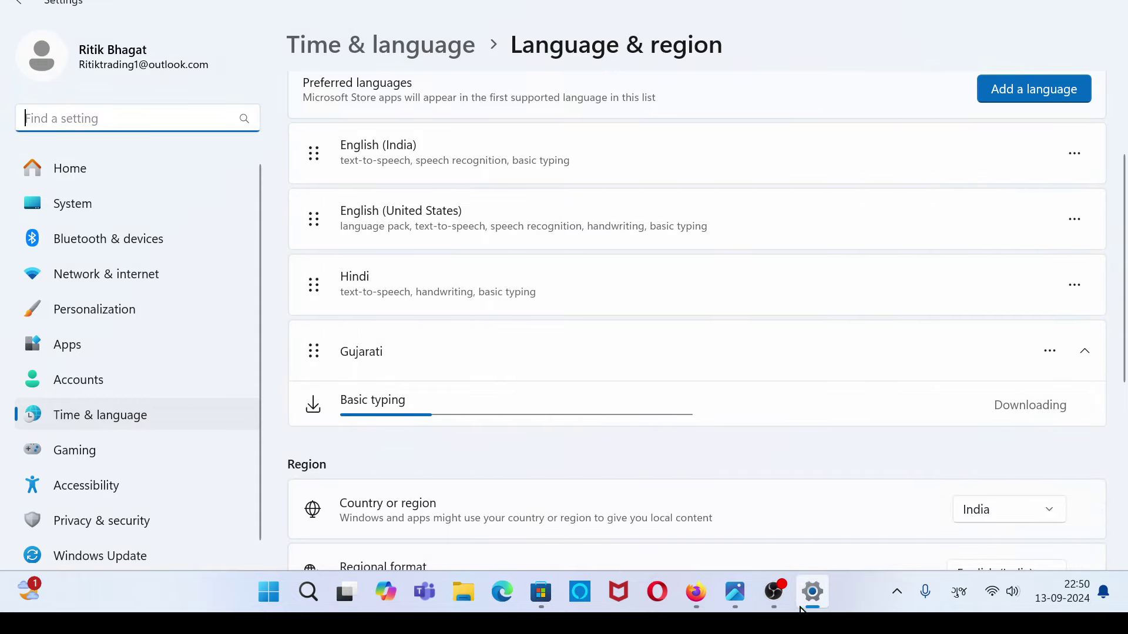
pyautogui.click(774, 592)
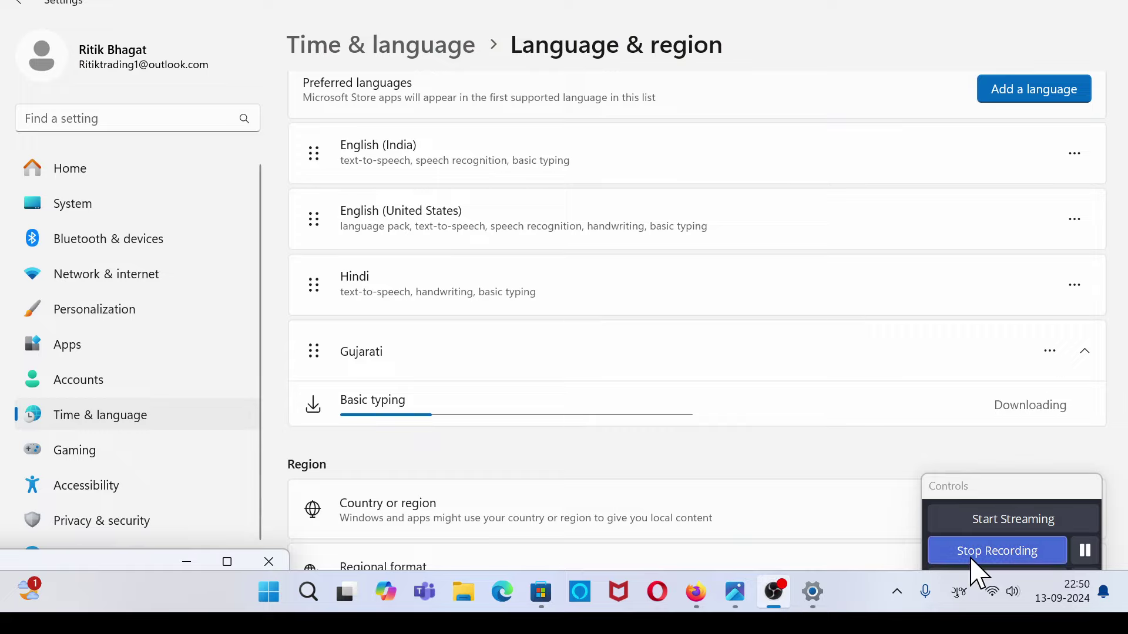